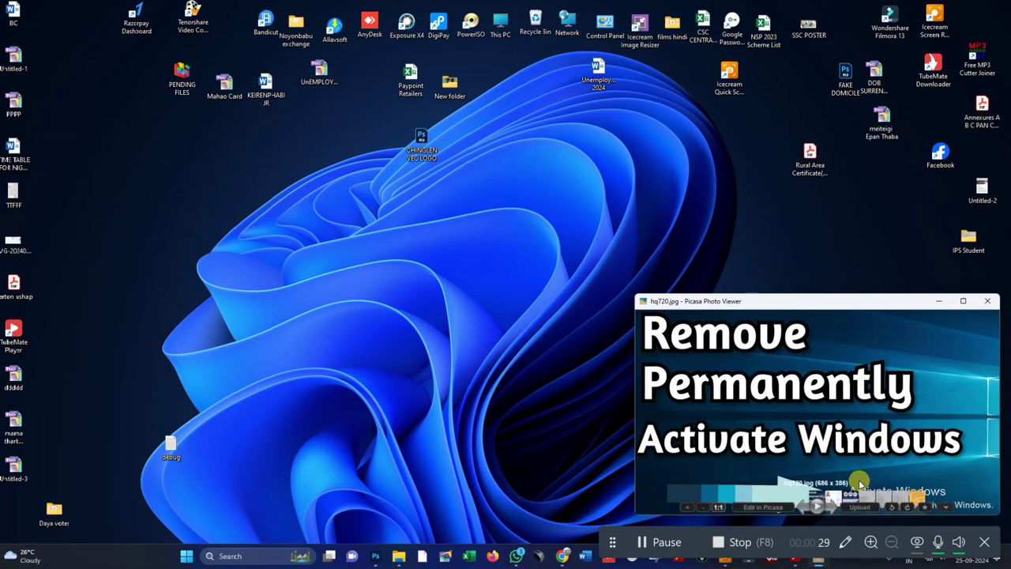
- Move the Picasa window showing hq720.jpg higher and slightly left on the desktop
left_click_drag(833, 311, 817, 237)
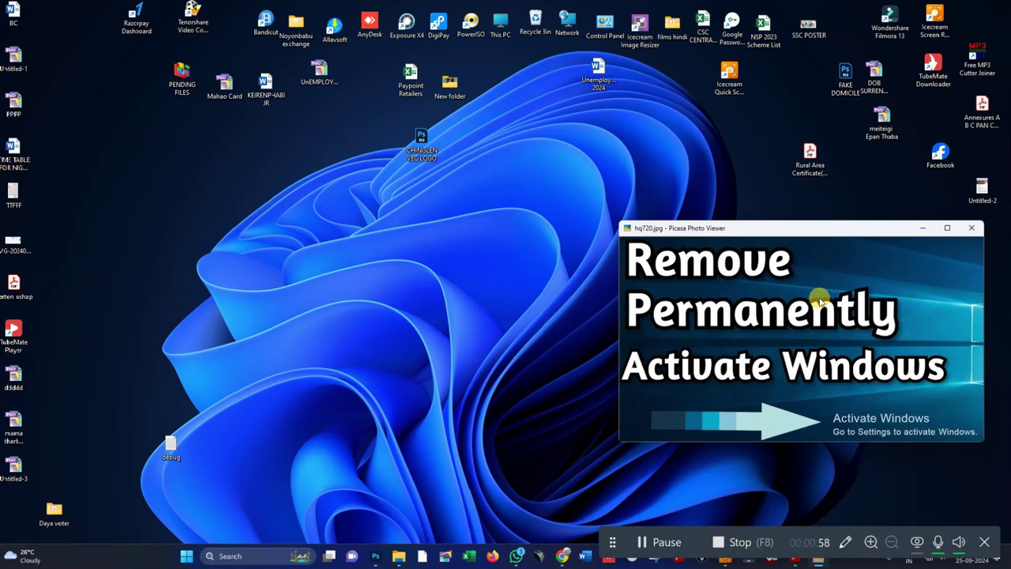
left_click(643, 543)
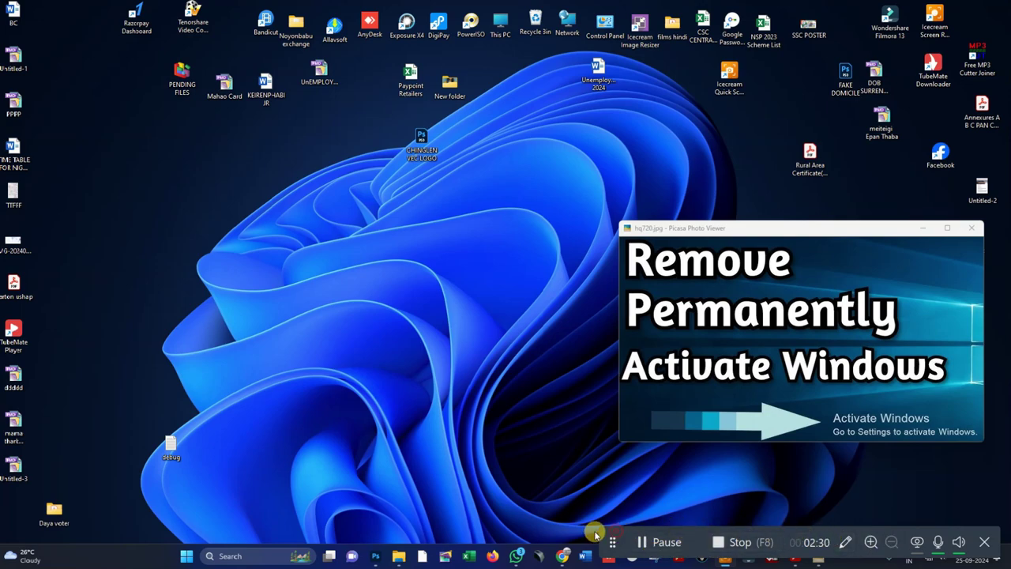
- Launch Windows Security from the taskbar's hidden-icons flyout to its Security at a glance page
left_click_drag(612, 537, 342, 534)
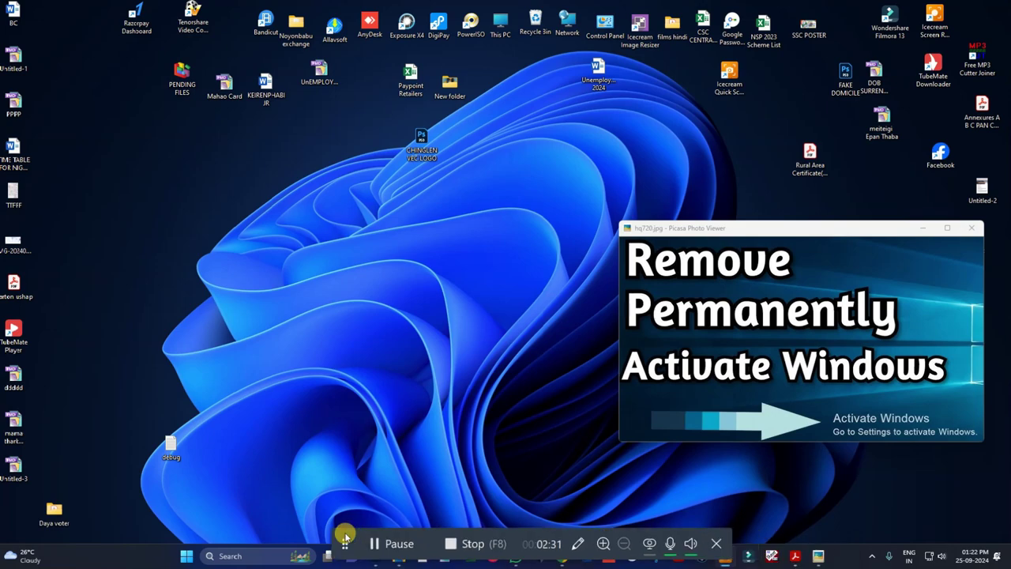
left_click(872, 559)
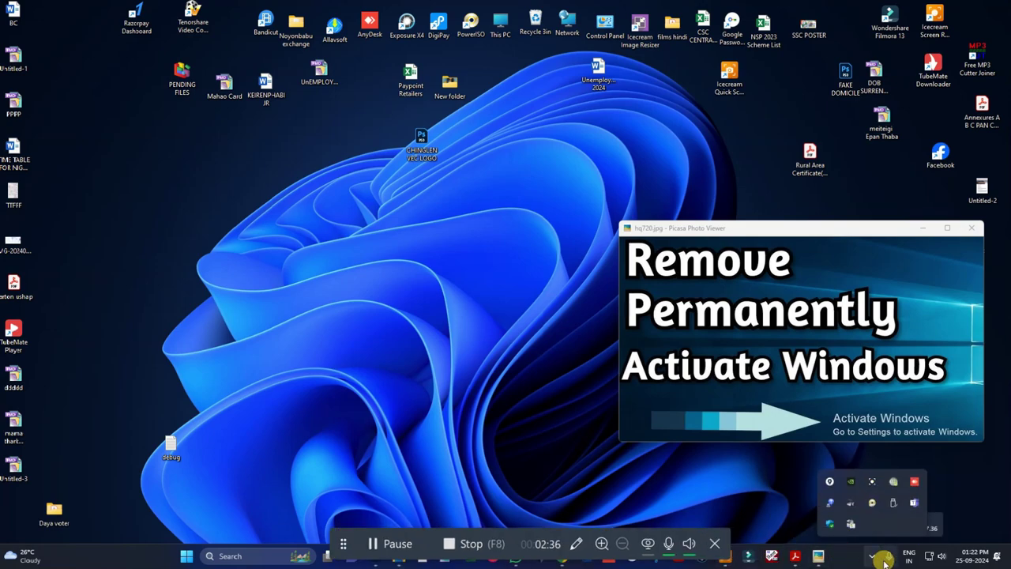
left_click_drag(413, 530, 299, 532)
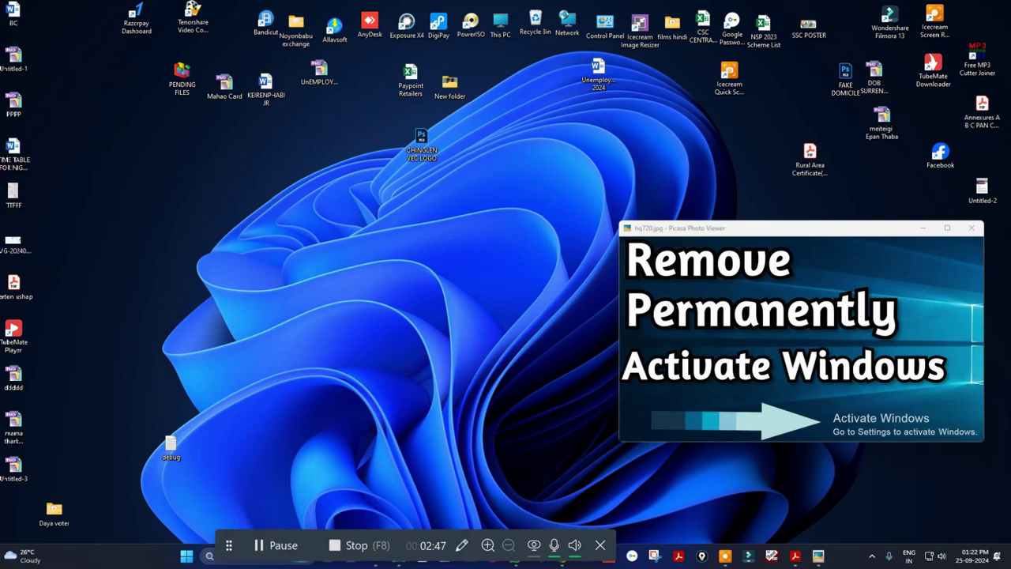
mouse_move(878, 534)
left_mouse_down()
mouse_move(860, 560)
mouse_move(880, 543)
left_mouse_up()
left_click(871, 555)
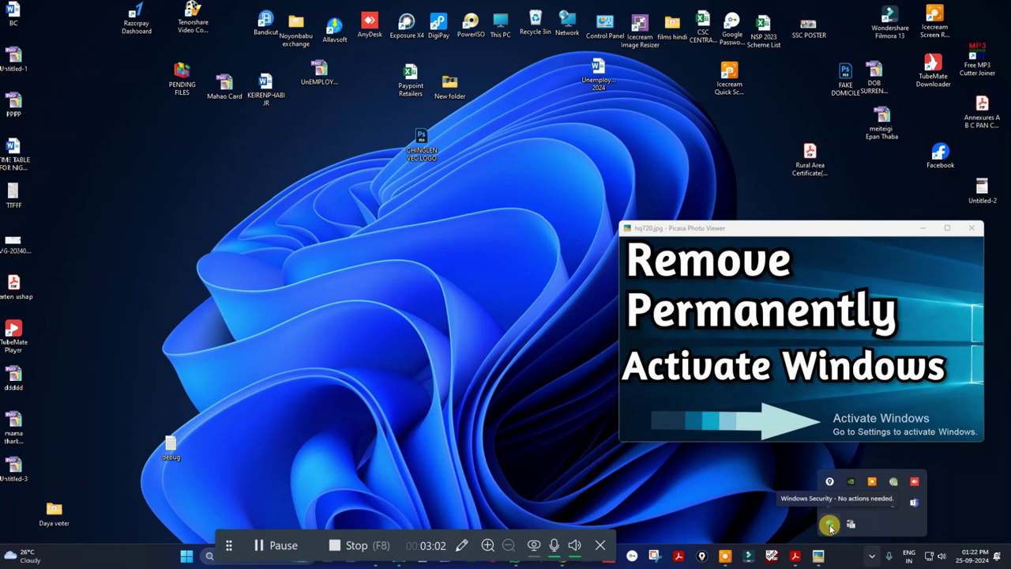
left_click(829, 525)
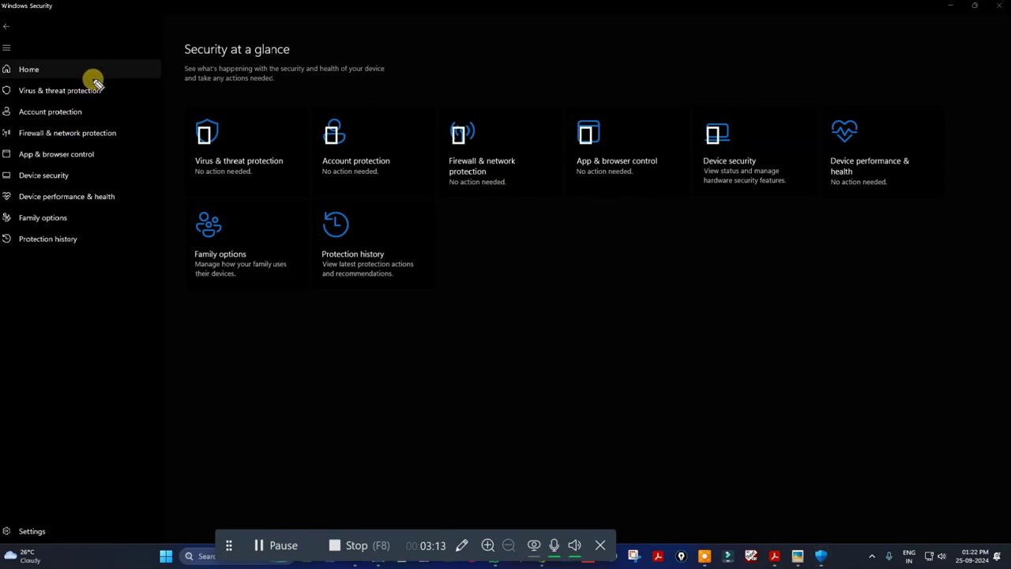
- Open Virus & threat protection's Manage settings page showing Real-time, Dev Drive and Cloud-delivered protection
mouse_move(95, 81)
left_mouse_down()
mouse_move(27, 74)
mouse_move(8, 97)
mouse_move(97, 99)
mouse_move(95, 82)
left_mouse_up()
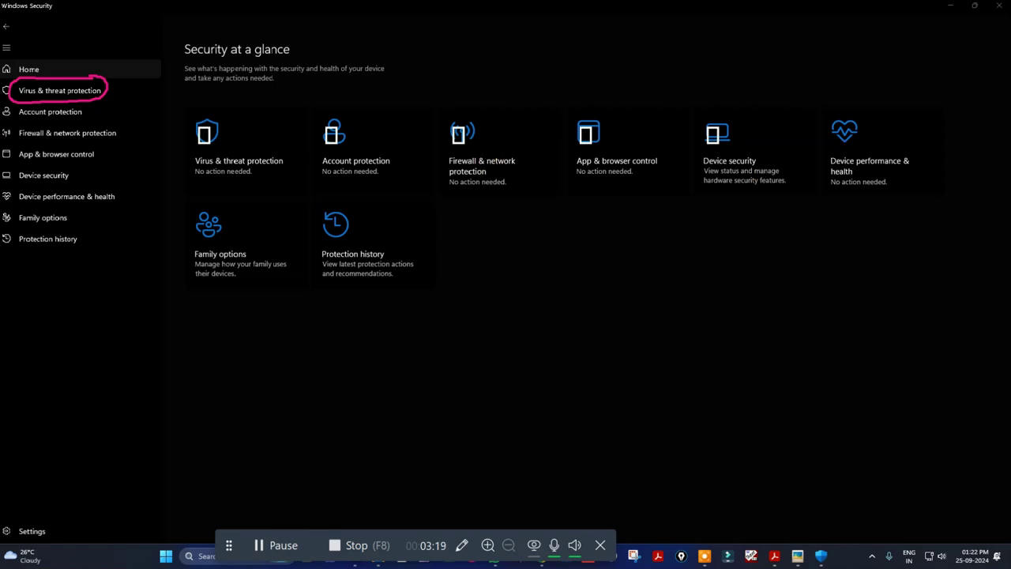
left_click(64, 91)
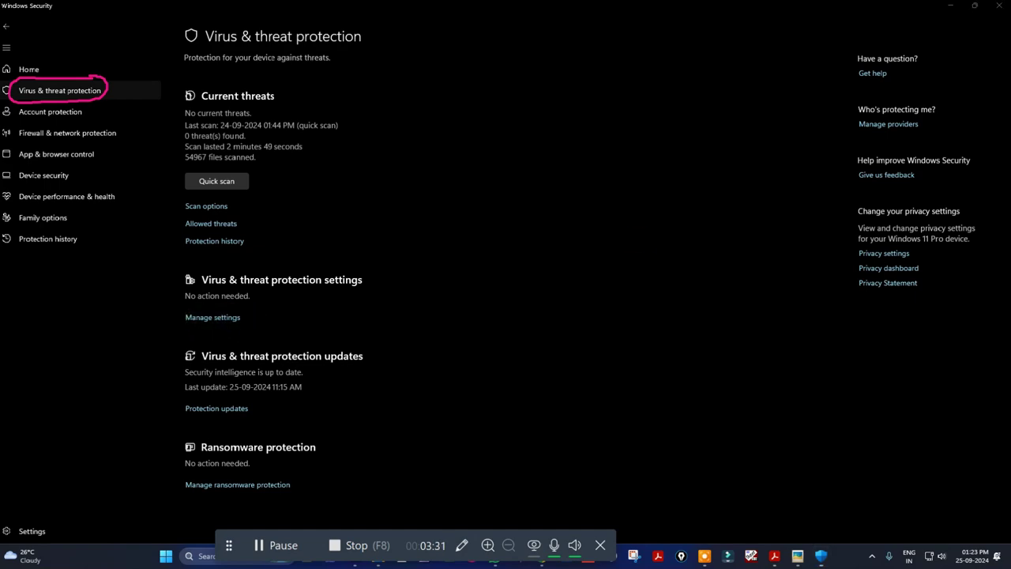
mouse_move(208, 301)
left_mouse_down()
mouse_move(180, 312)
mouse_move(277, 318)
mouse_move(242, 292)
left_mouse_up()
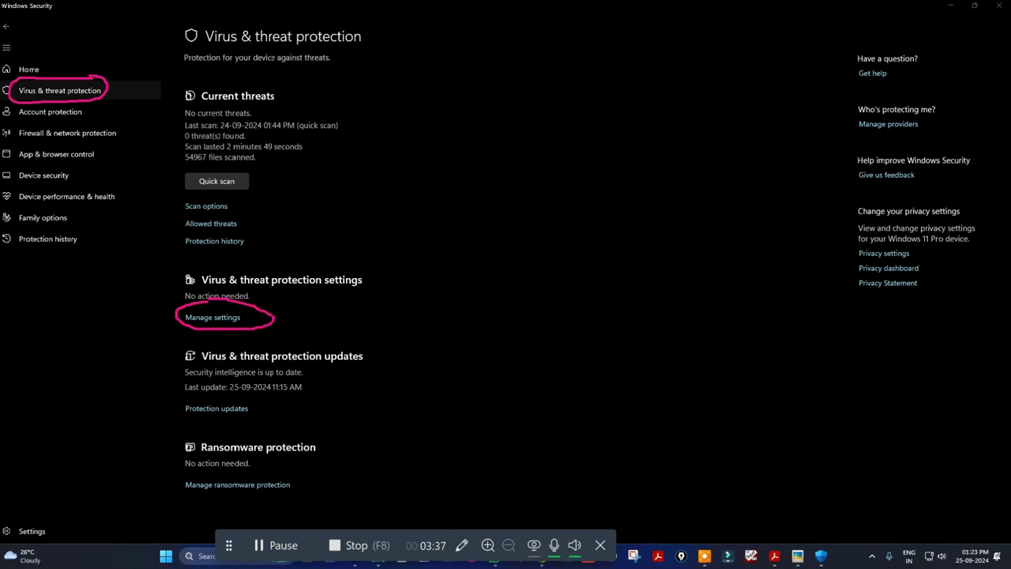
left_click(200, 316)
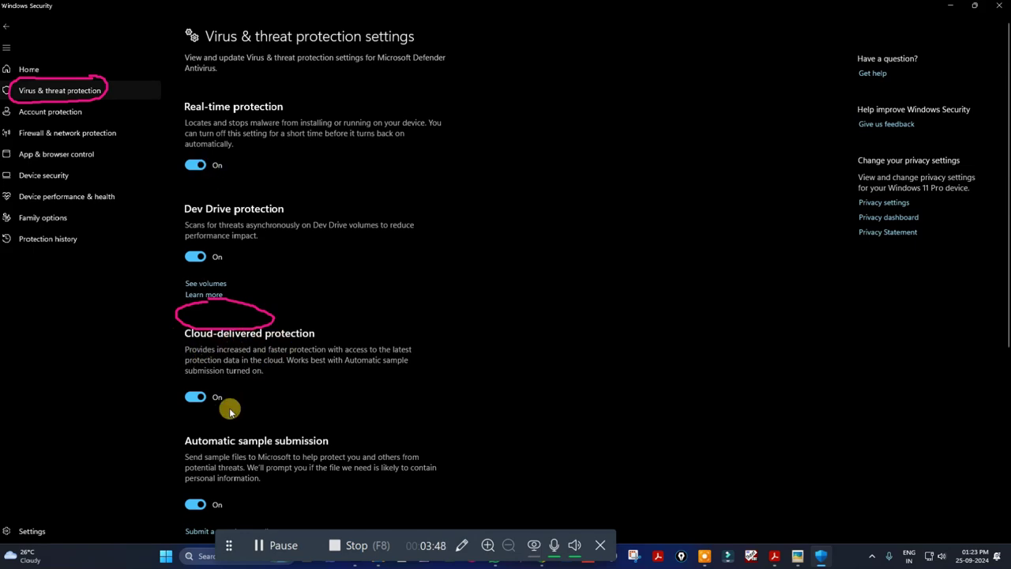
- Turn off Tamper Protection, automatic sample submission and cloud-delivered protection, then minimize Windows Security
scroll(226, 423, "down", 3)
scroll(226, 426, "down", 2)
left_click(219, 370)
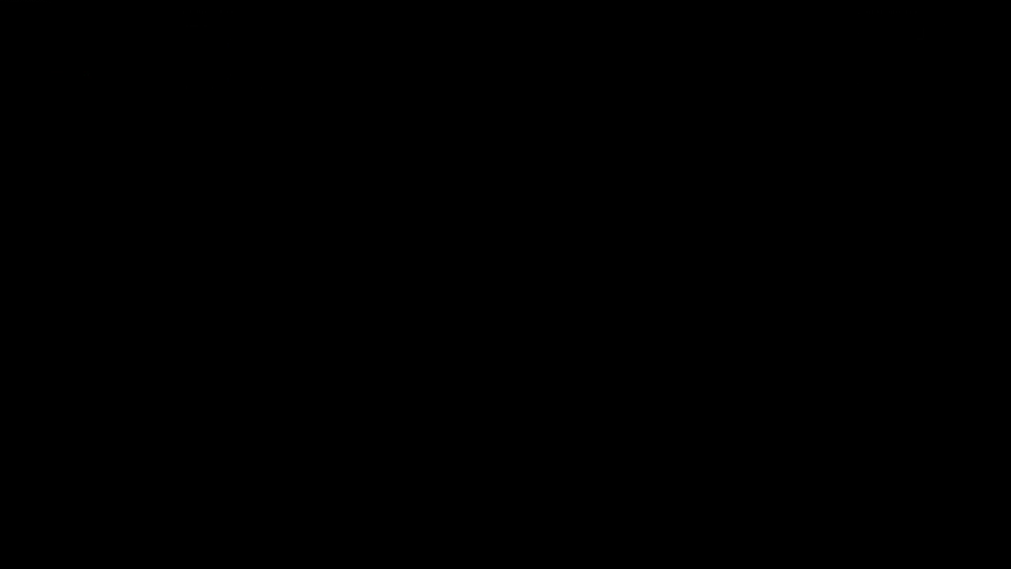
left_click(207, 300)
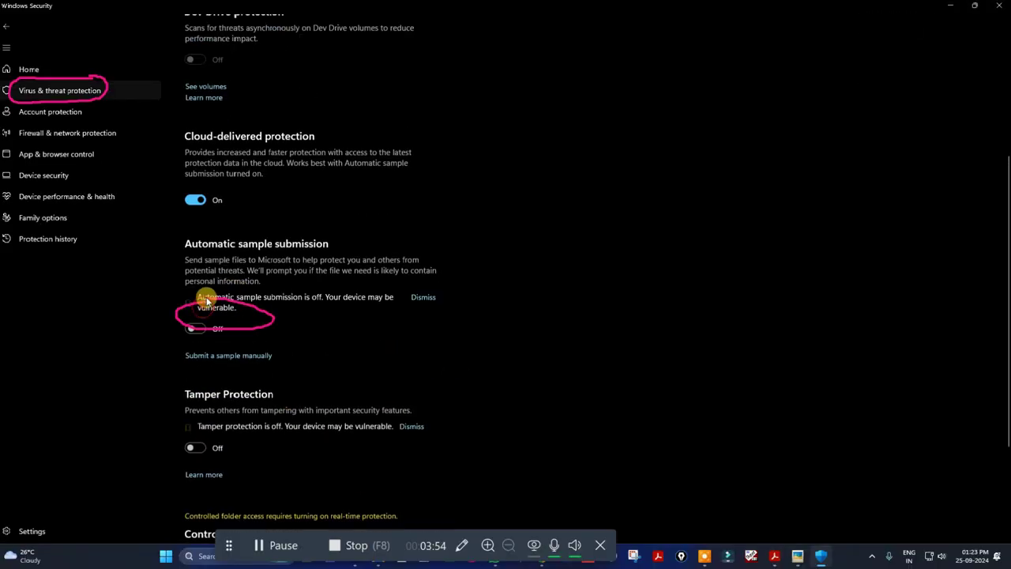
left_click(199, 201)
scroll(203, 198, "up", 5)
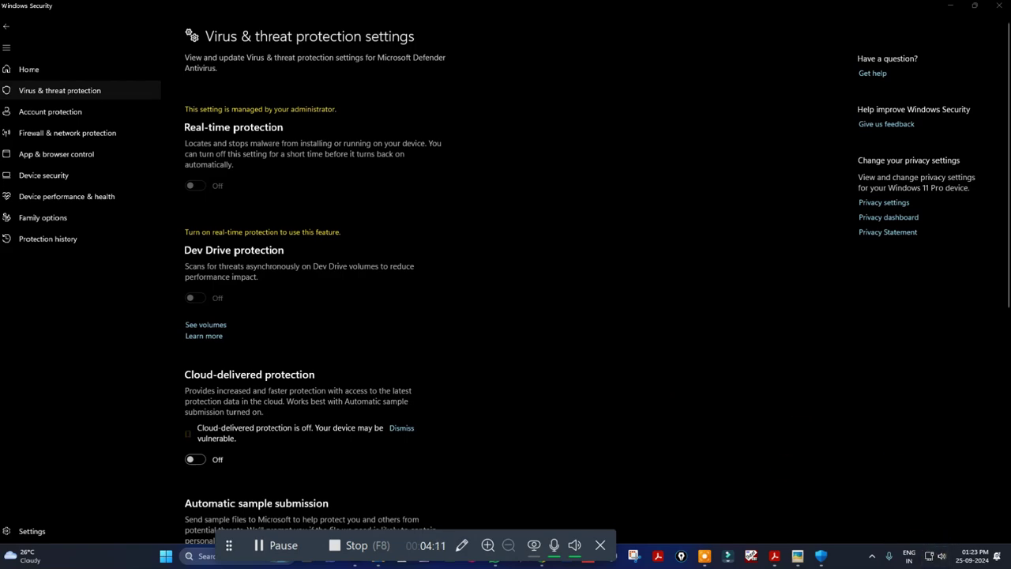
mouse_move(660, 328)
left_mouse_down()
mouse_move(824, 429)
mouse_move(910, 540)
mouse_move(925, 541)
left_mouse_up()
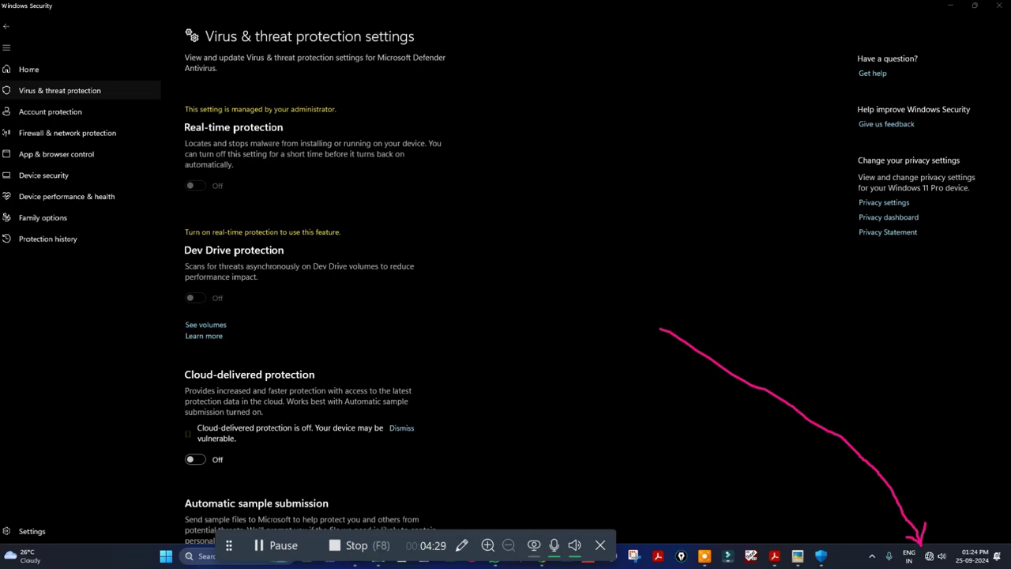
left_click(952, 7)
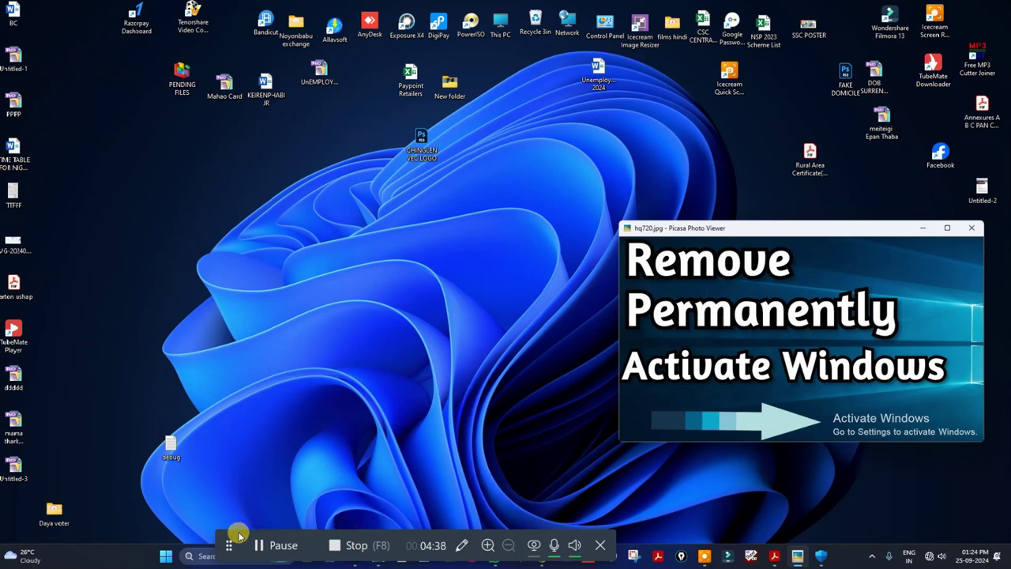
- Bring the Windows Activators folder window to the front and maximize it
left_click_drag(239, 536, 508, 545)
mouse_move(378, 557)
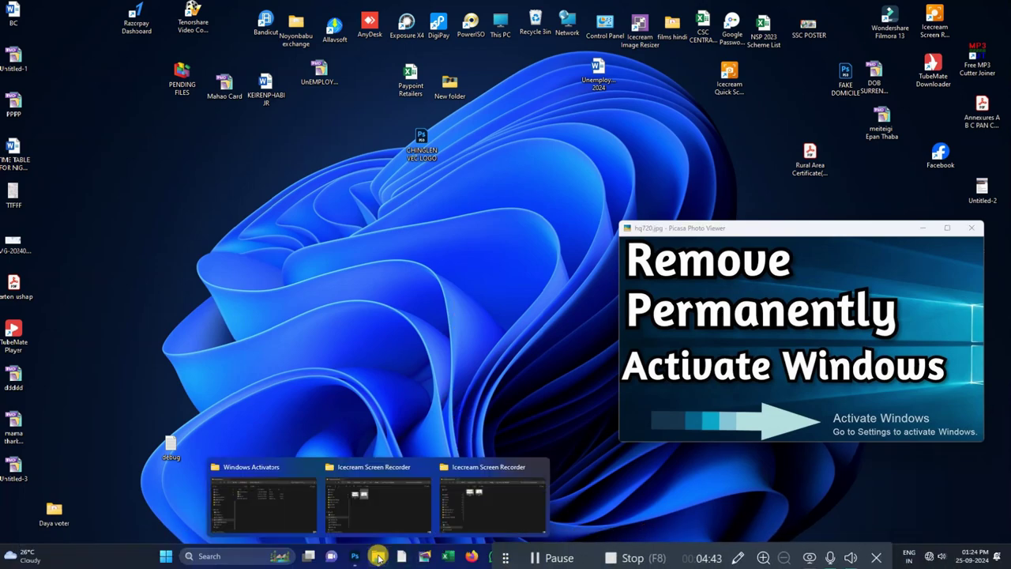
left_click(290, 499)
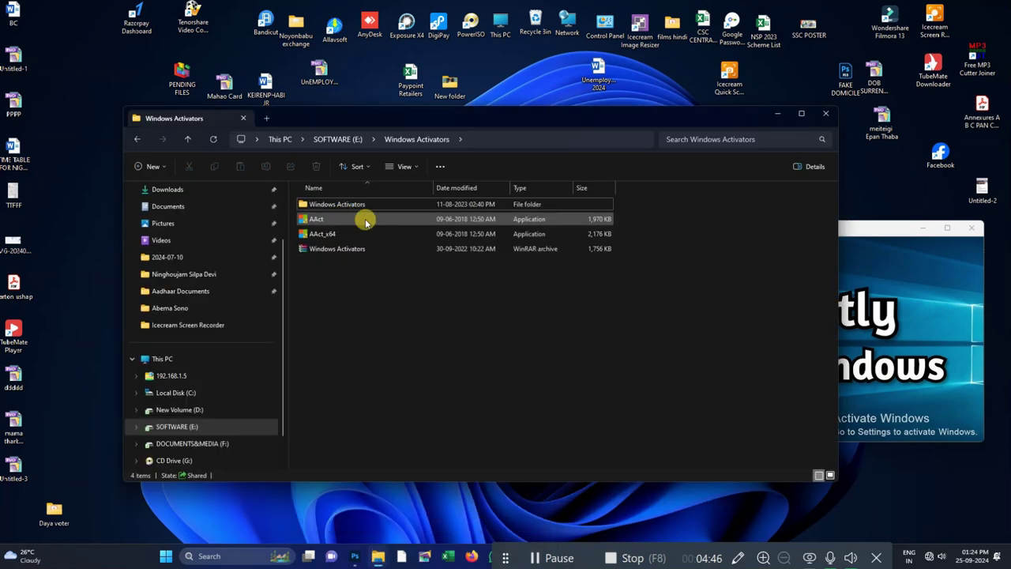
left_click(801, 113)
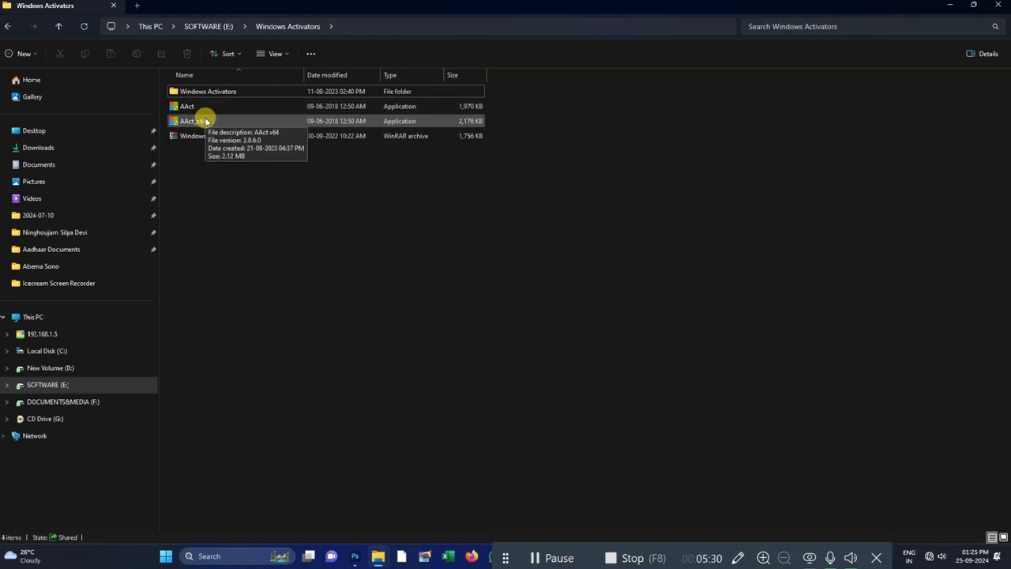
- Run AAct_x64 as administrator and approve the permission prompt
left_click(205, 121)
right_click(205, 121)
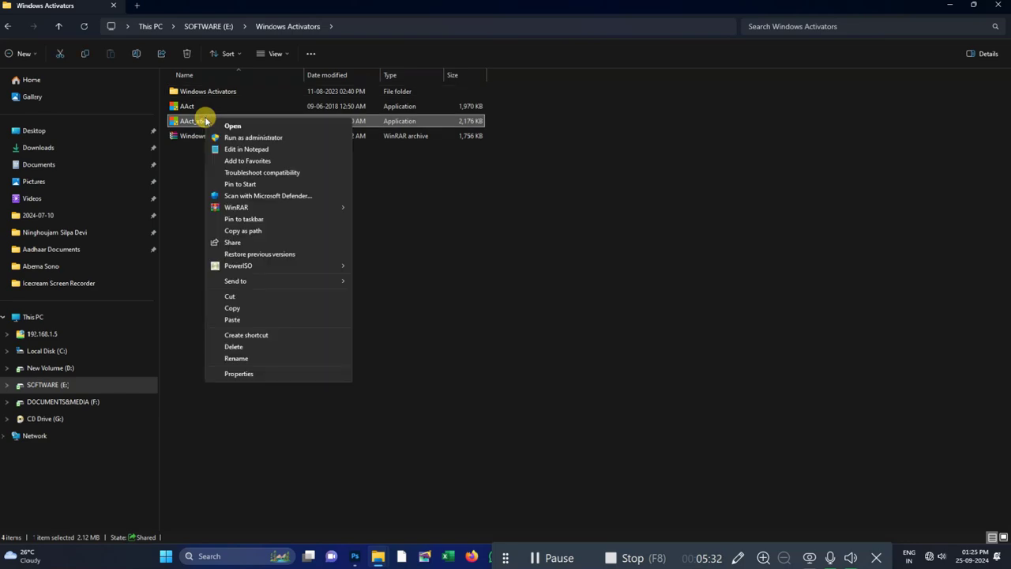
left_click(241, 137)
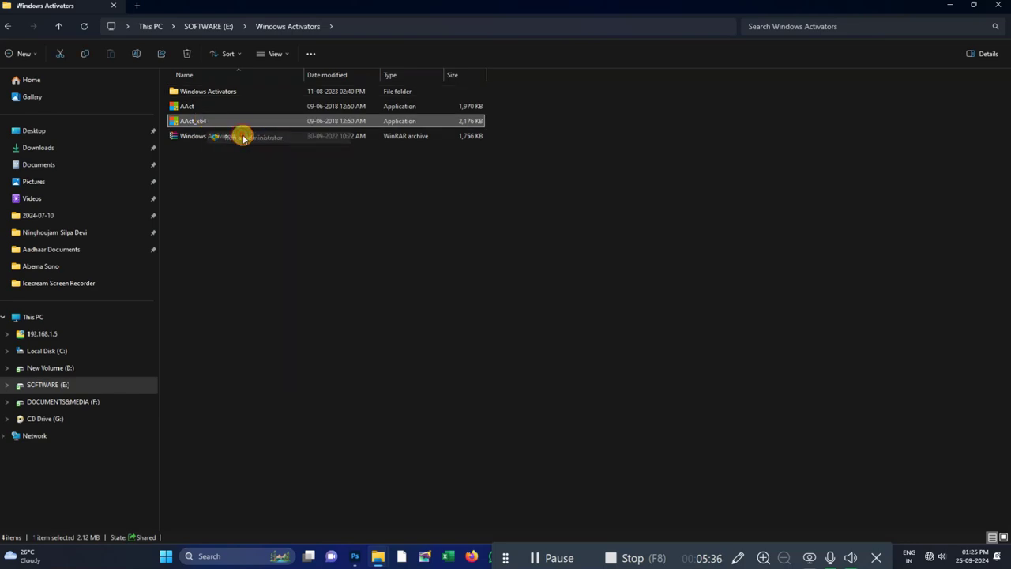
left_click(457, 361)
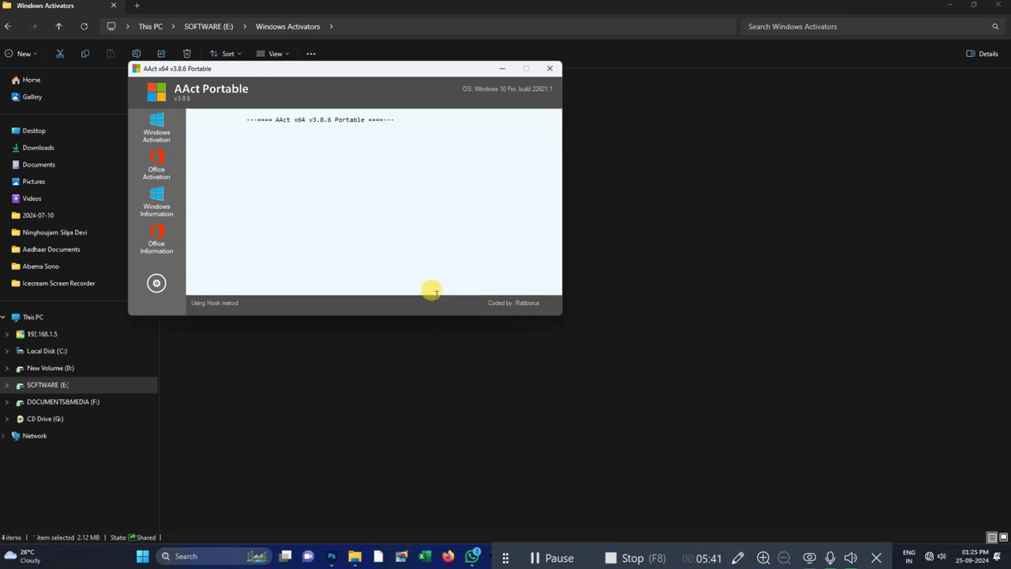
- Drag the AAct Portable window toward the centre of the screen
left_click_drag(332, 76, 488, 125)
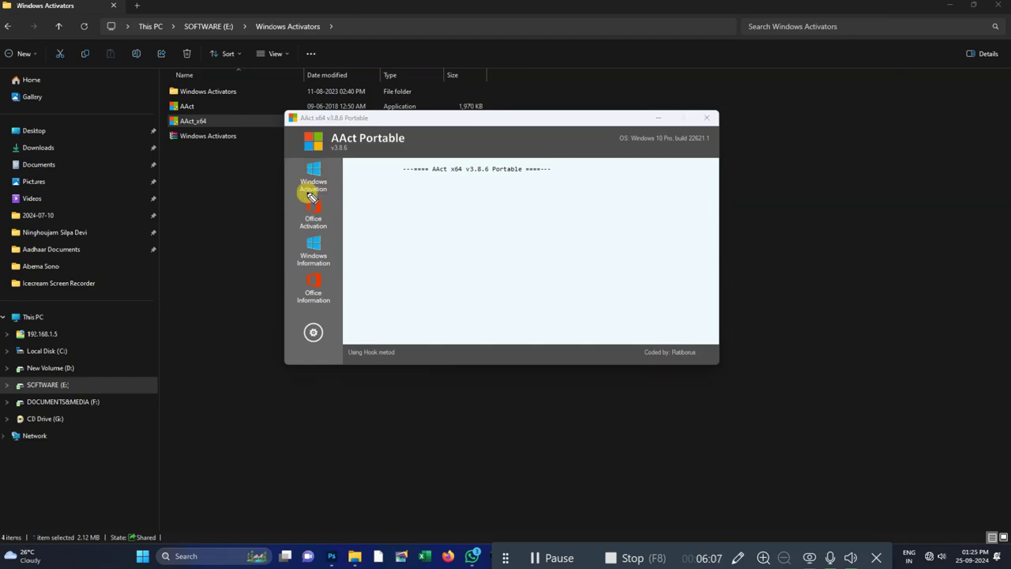
mouse_move(324, 158)
left_mouse_down()
mouse_move(294, 195)
mouse_move(333, 164)
left_mouse_up()
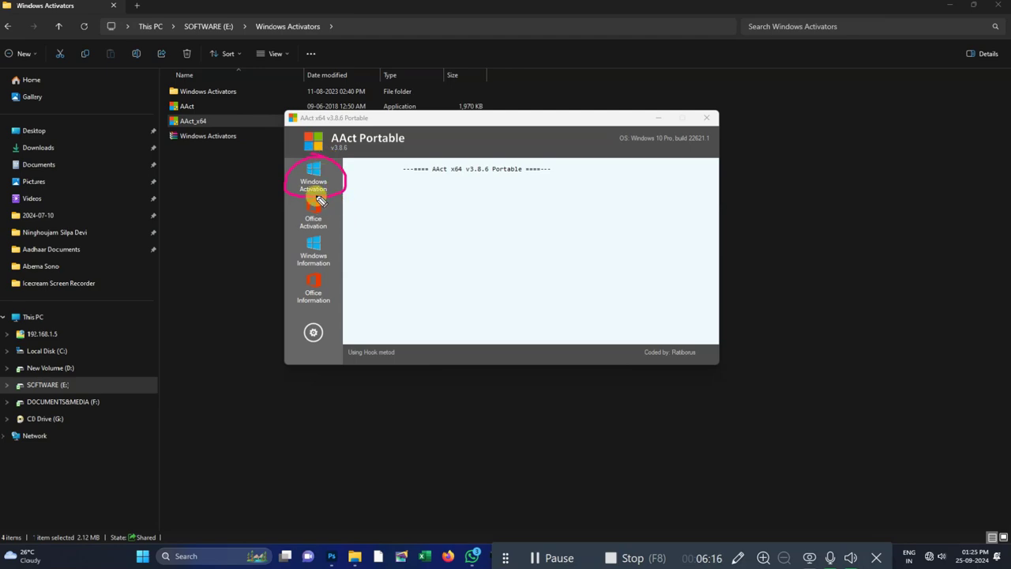
mouse_move(312, 202)
left_mouse_down()
mouse_move(293, 205)
mouse_move(302, 229)
mouse_move(333, 207)
mouse_move(323, 196)
left_mouse_up()
- Run Windows Activation twice, checking the log for Professional 'Product activated successfully' and KMS status
left_click(313, 175)
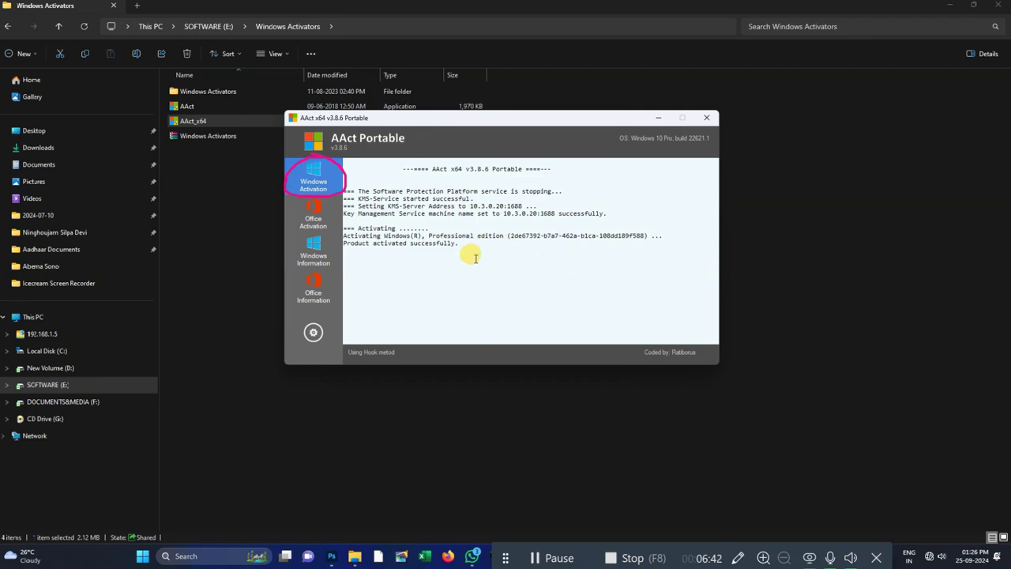
left_click(460, 259)
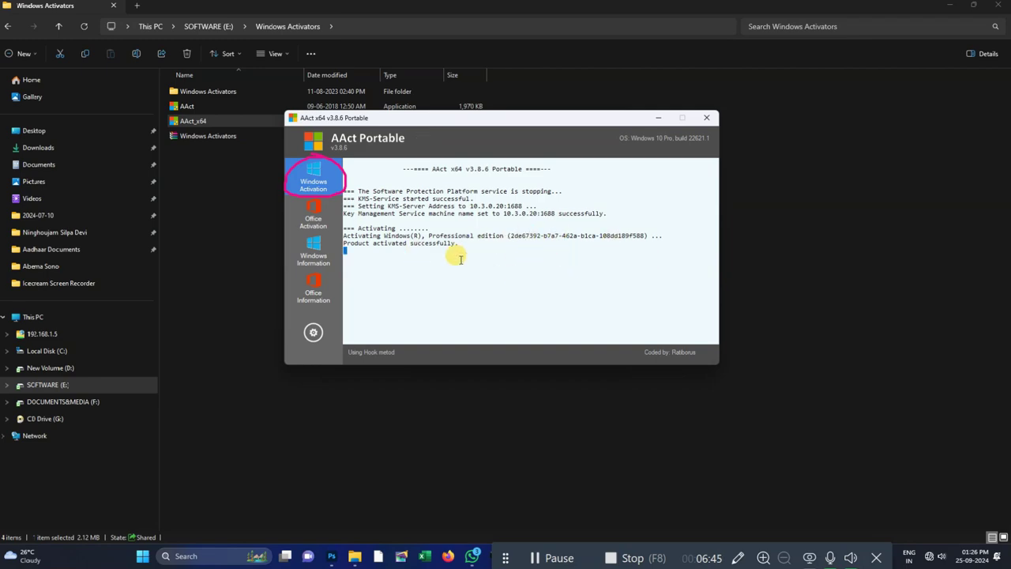
left_click_drag(460, 259, 343, 227)
left_click(485, 267)
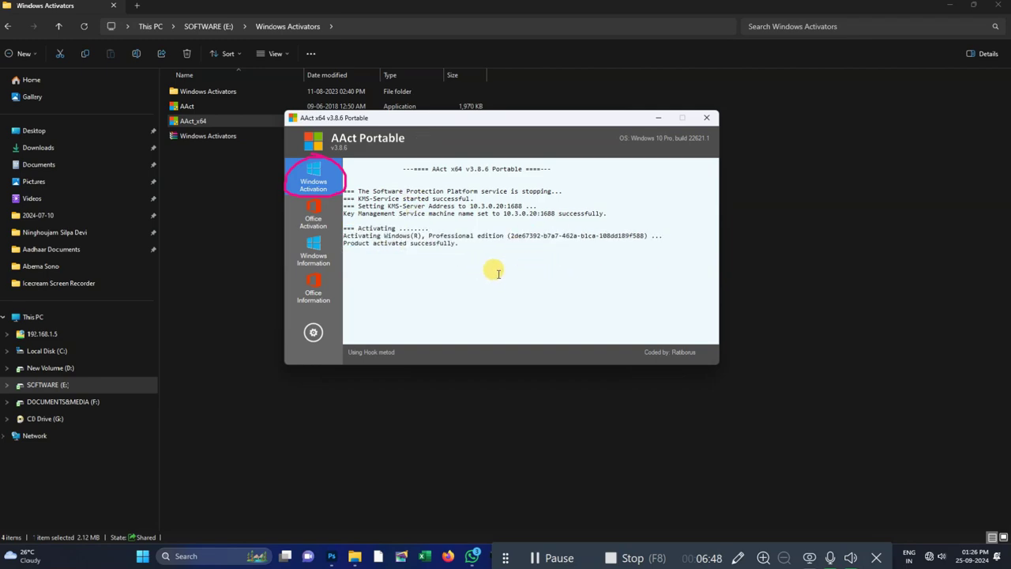
left_click(332, 185)
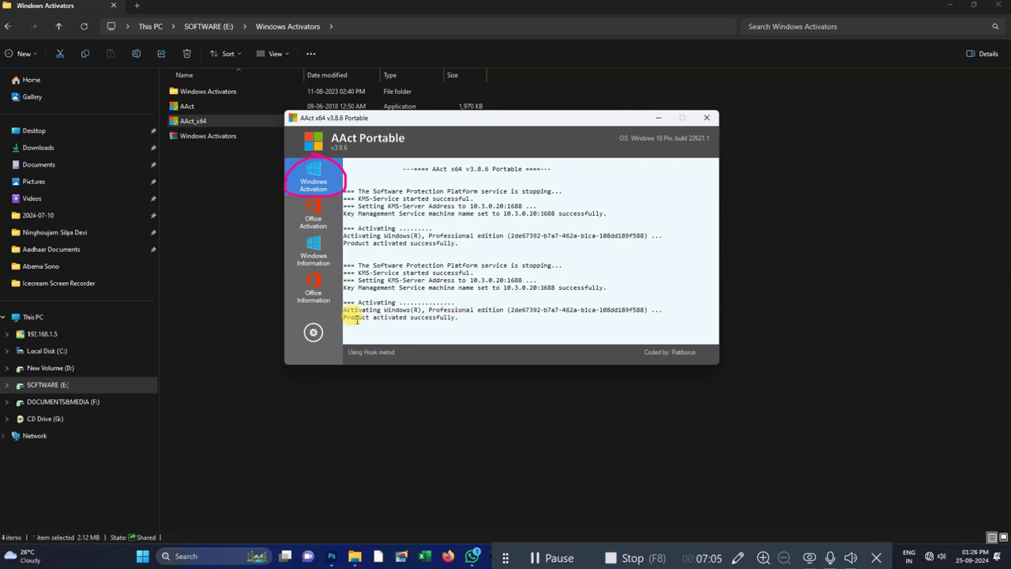
left_click_drag(355, 316, 466, 322)
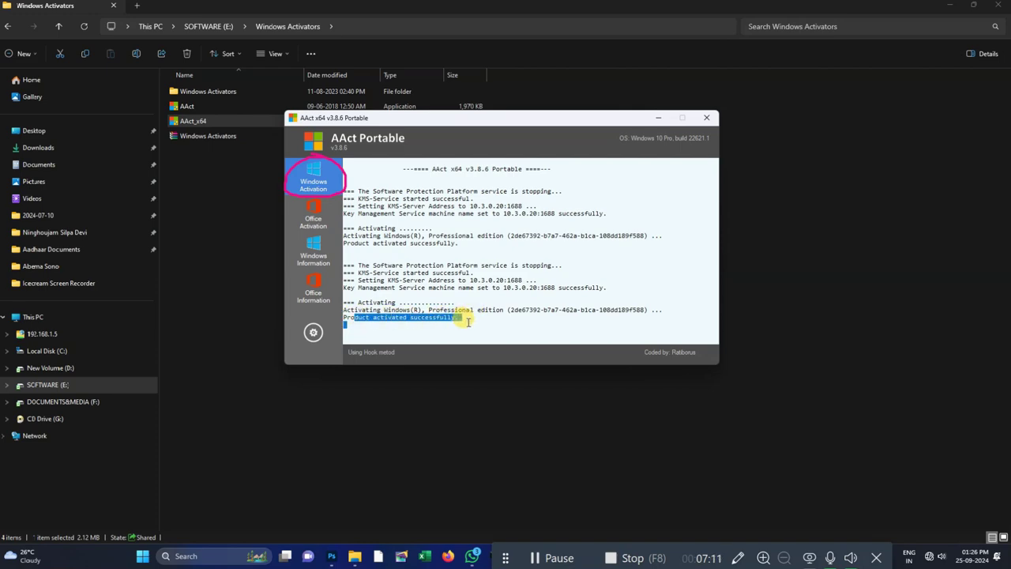
left_click(456, 320)
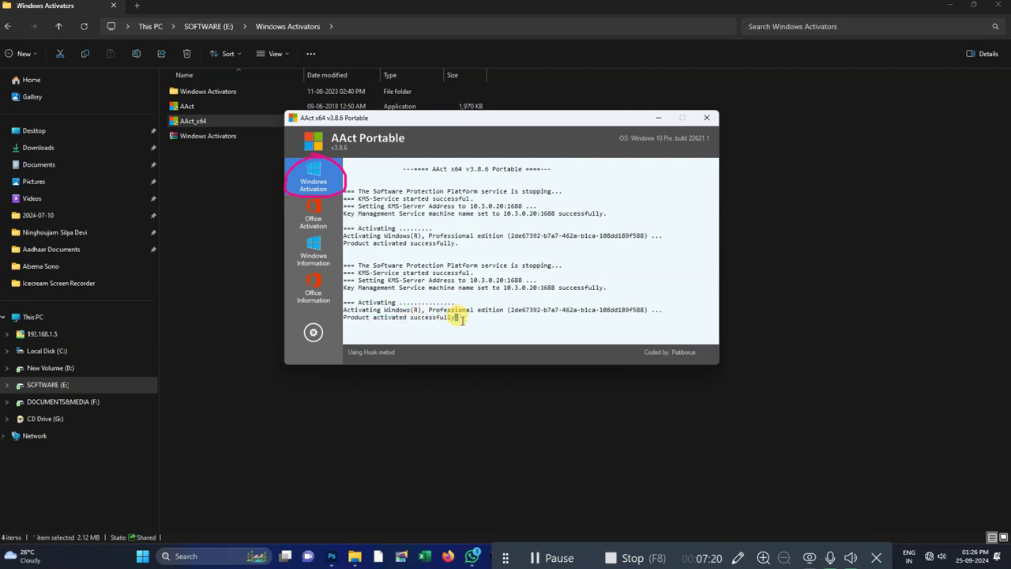
left_click_drag(391, 273, 413, 289)
left_click(407, 280)
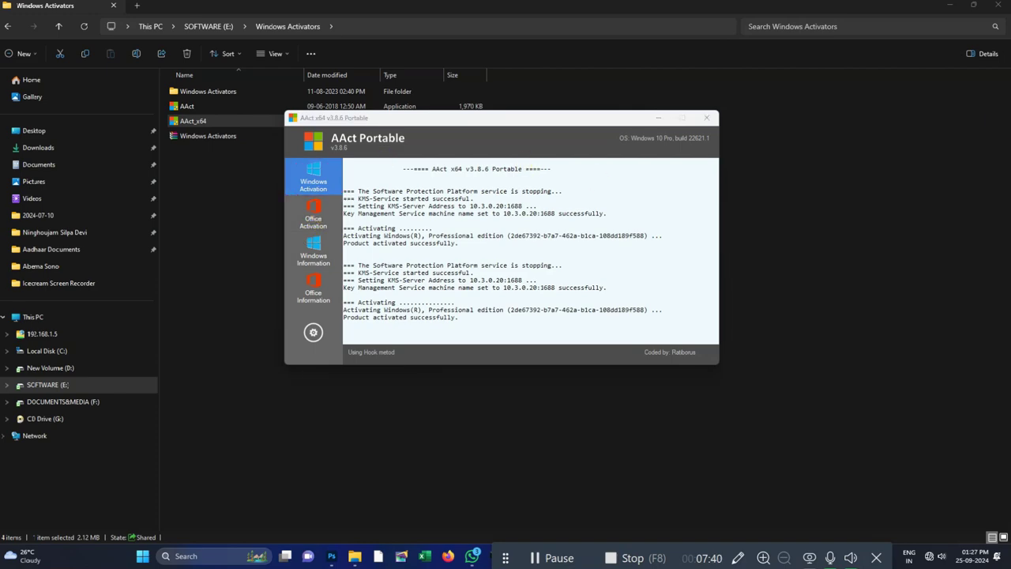
- Activate Office ProPlus 2021 via KMS until 'Product activation successful', then show the Picasa promo image
mouse_move(342, 194)
left_mouse_down()
mouse_move(282, 213)
mouse_move(348, 203)
left_mouse_up()
left_click(314, 218)
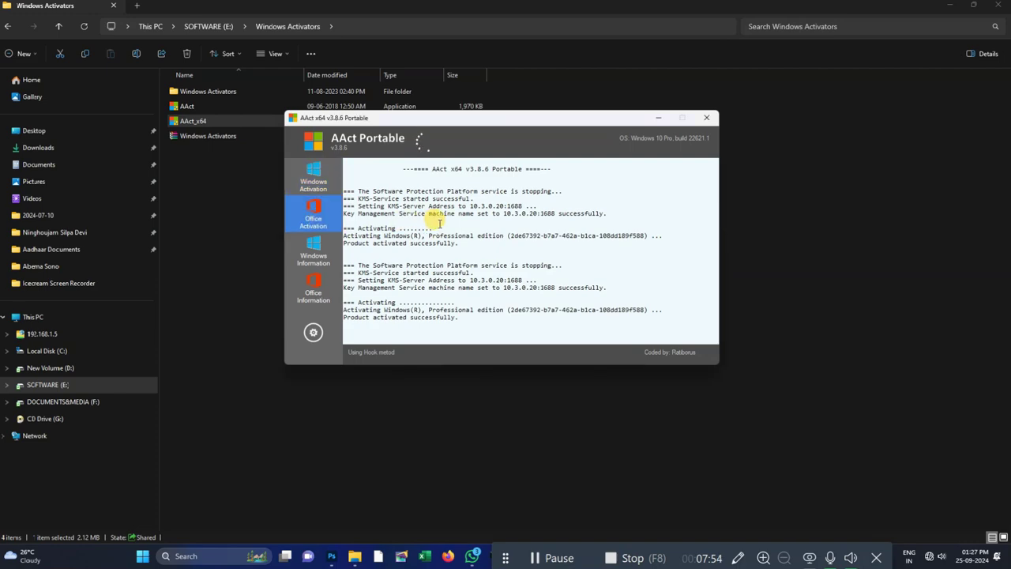
left_click_drag(511, 327, 412, 312)
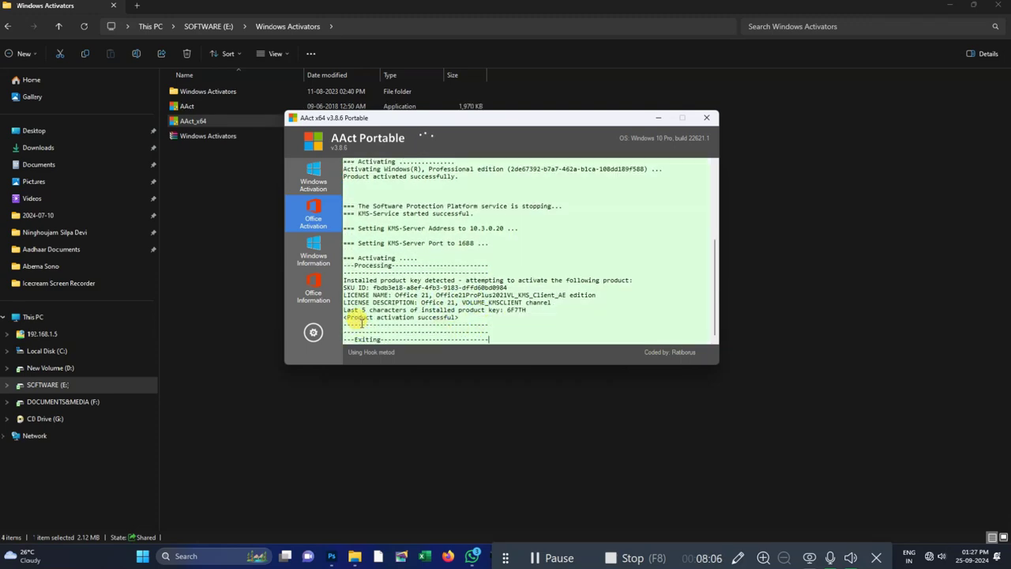
mouse_move(360, 320)
left_mouse_down()
mouse_move(458, 319)
mouse_move(345, 320)
left_mouse_up()
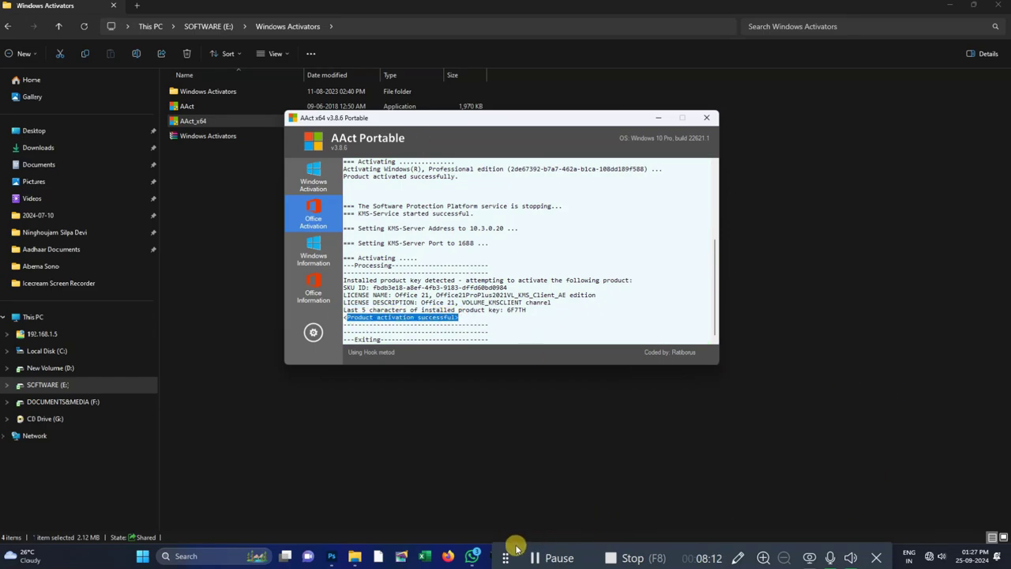
left_click_drag(515, 547, 110, 519)
left_click(774, 556)
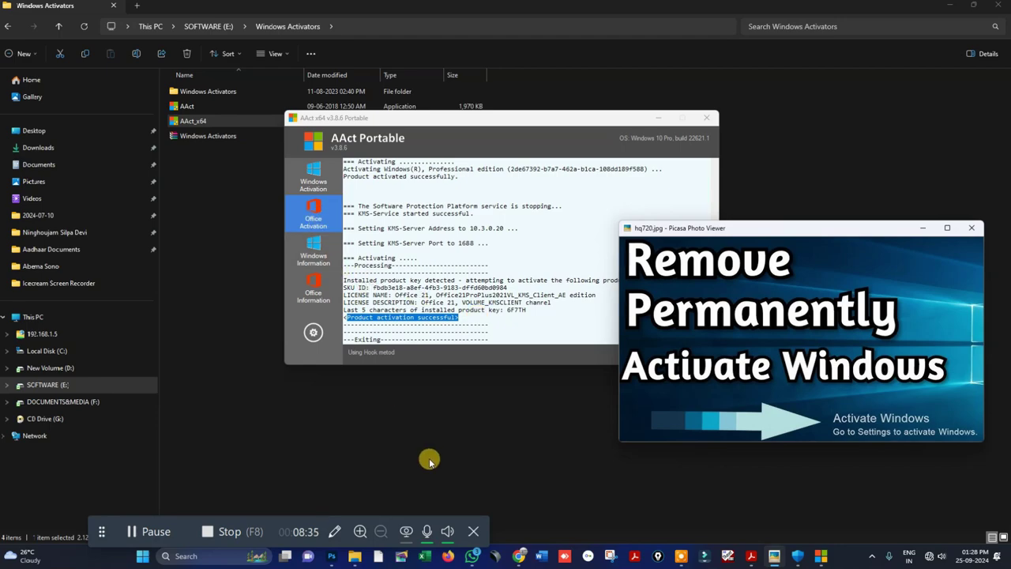
- Move the AAct Portable window down-left so it sits in front of Picasa Photo Viewer
mouse_move(524, 560)
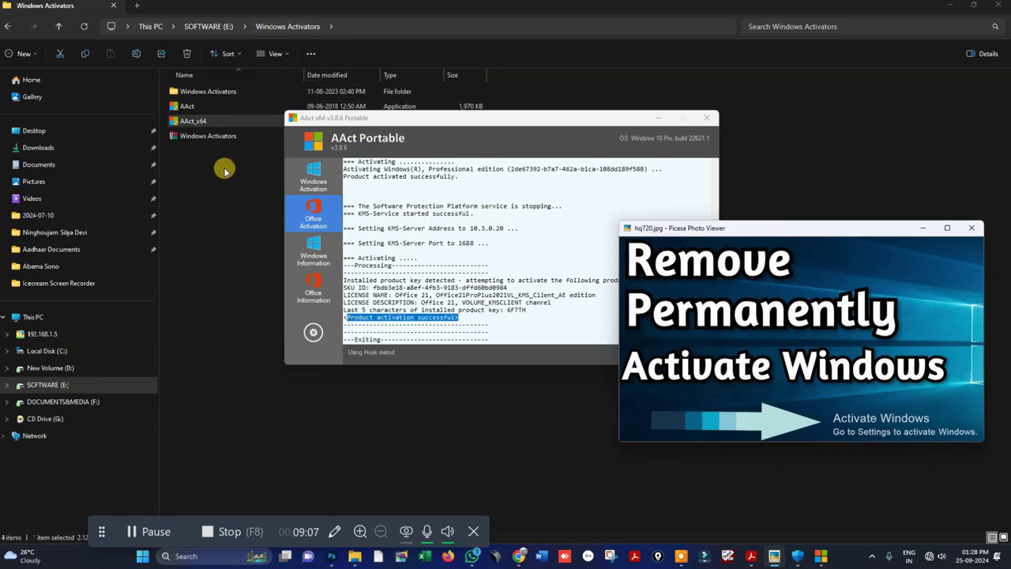
left_click_drag(515, 121, 483, 194)
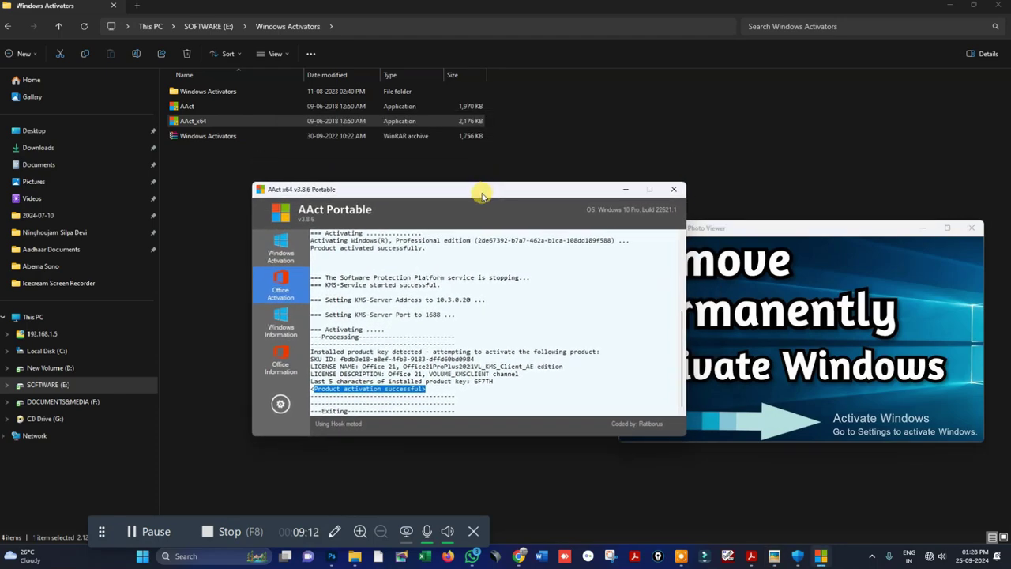